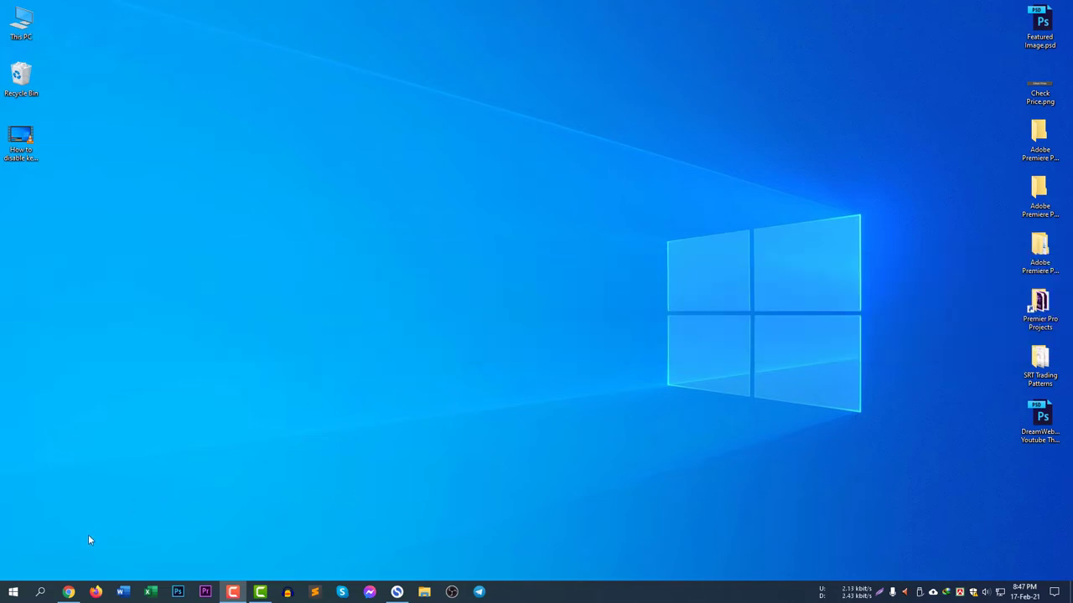
Launch Disk Cleanup from a 'disk' search and choose drive C:.
{"action": "left_click", "coordinate": [39, 592]}
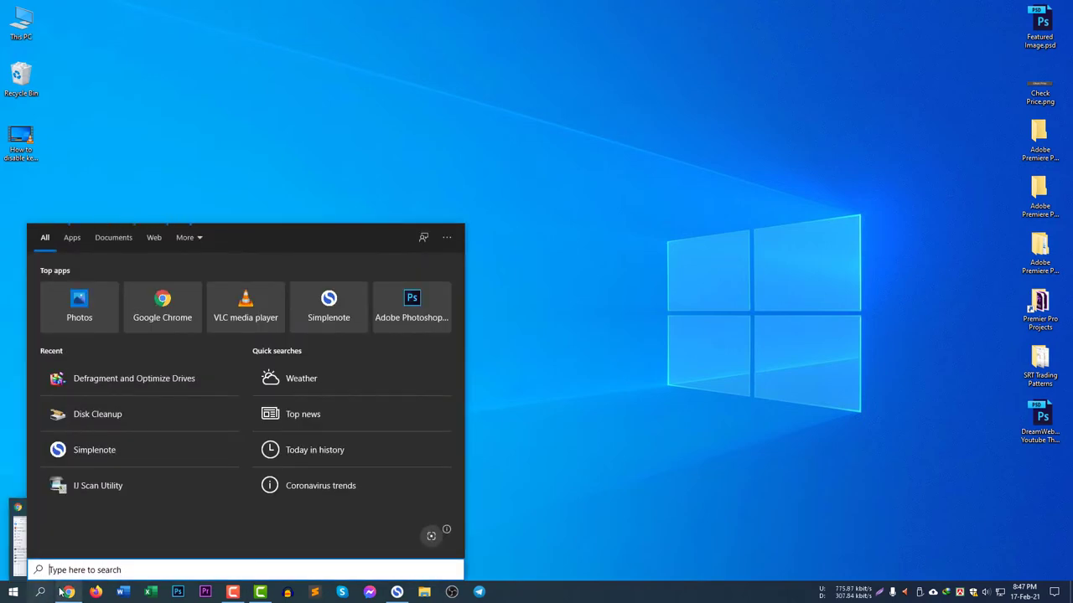
{"action": "type", "text": "disk"}
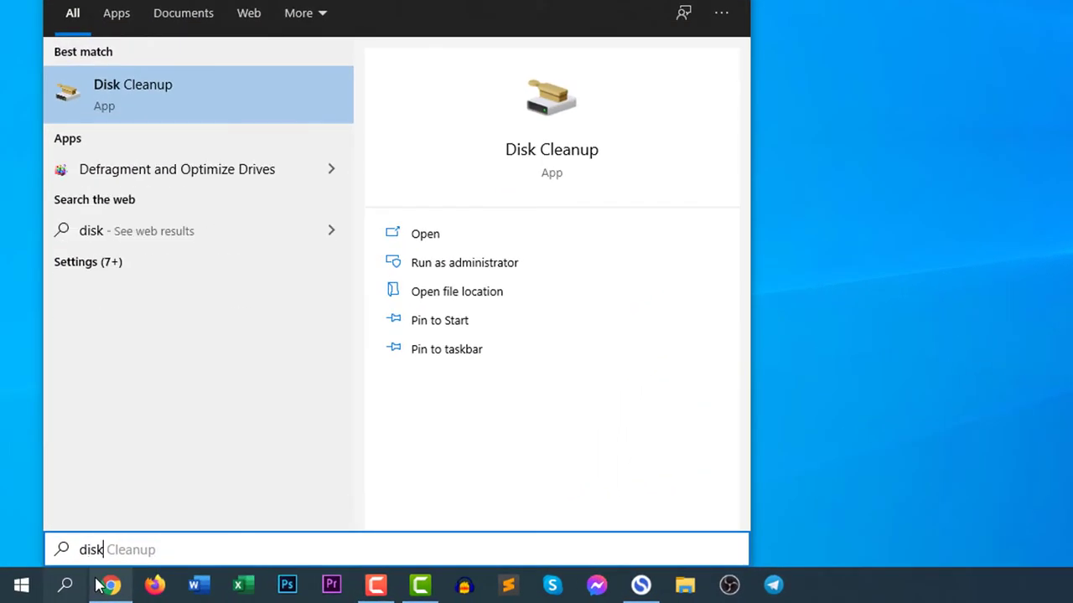
{"action": "left_click", "coordinate": [216, 107]}
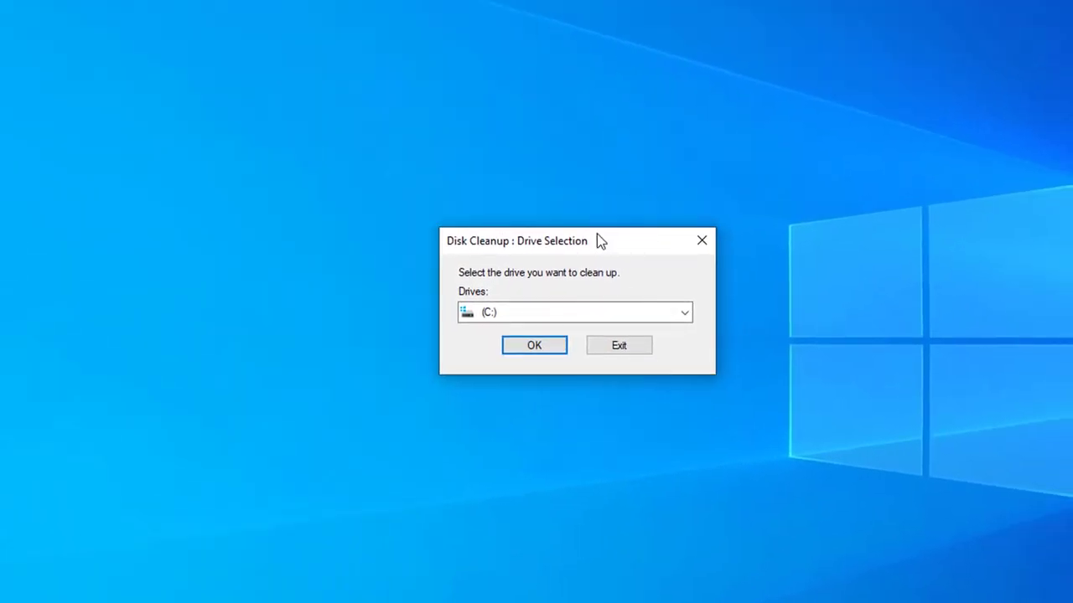
{"action": "left_click_drag", "start_coordinate": [596, 234], "coordinate": [598, 191]}
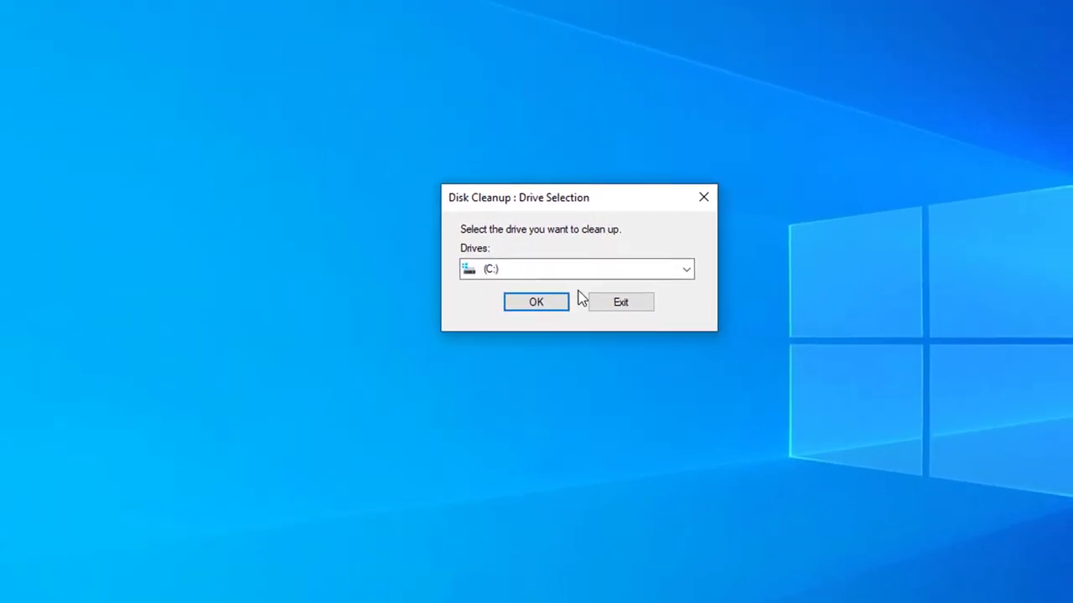
{"action": "left_click", "coordinate": [546, 304]}
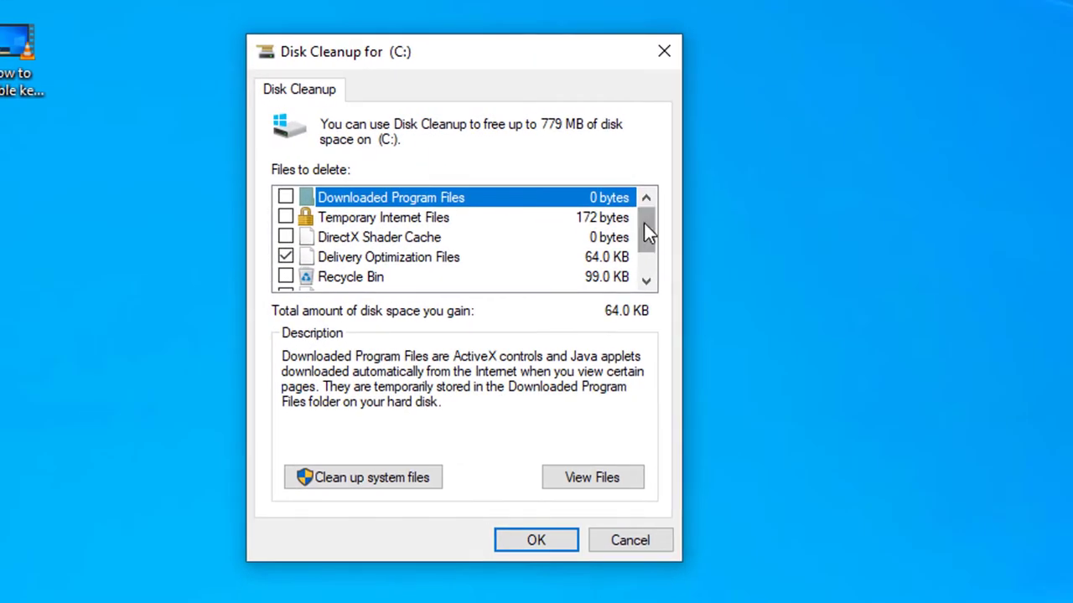
Delete Downloaded Program Files, Temporary Internet Files, DirectX Shader Cache and Delivery Optimization Files.
{"action": "mouse_move", "coordinate": [643, 225]}
{"action": "left_mouse_down"}
{"action": "mouse_move", "coordinate": [644, 276]}
{"action": "mouse_move", "coordinate": [640, 209]}
{"action": "mouse_move", "coordinate": [642, 226]}
{"action": "mouse_move", "coordinate": [466, 229]}
{"action": "left_mouse_up"}
{"action": "mouse_move", "coordinate": [638, 233]}
{"action": "left_mouse_down"}
{"action": "mouse_move", "coordinate": [647, 276]}
{"action": "mouse_move", "coordinate": [646, 214]}
{"action": "left_mouse_up"}
{"action": "left_click", "coordinate": [286, 257]}
{"action": "left_click", "coordinate": [286, 197]}
{"action": "left_click", "coordinate": [286, 217]}
{"action": "left_click", "coordinate": [285, 237]}
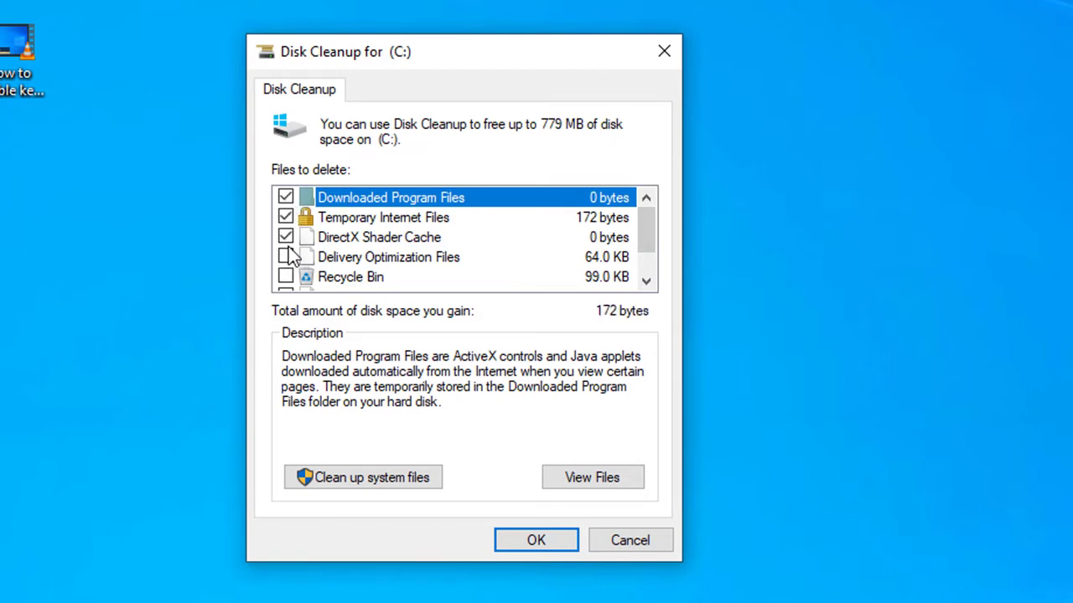
{"action": "left_click", "coordinate": [286, 258]}
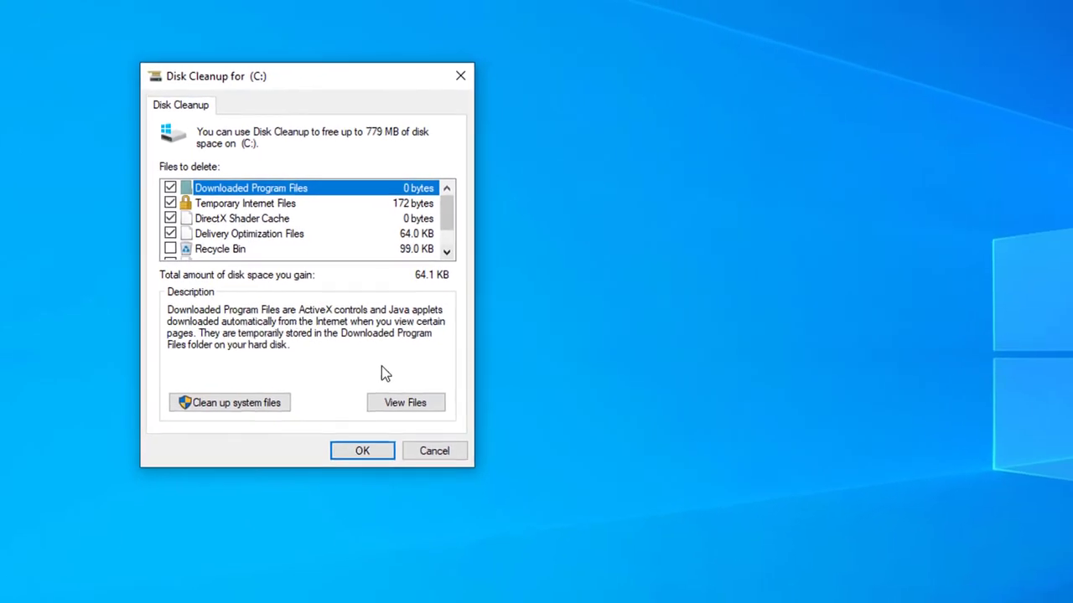
{"action": "left_click", "coordinate": [348, 445]}
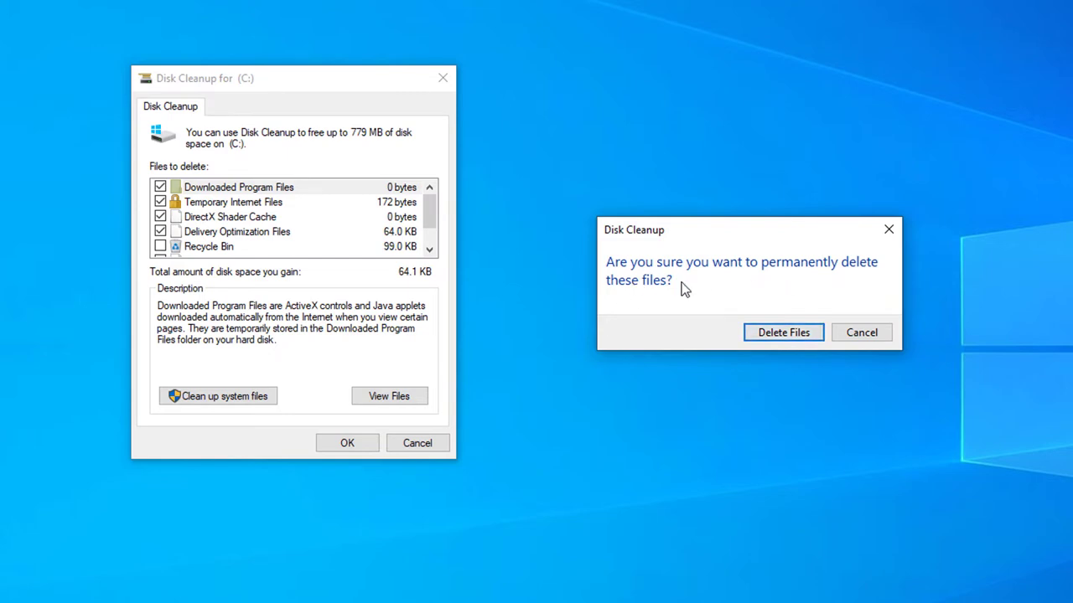
{"action": "left_click", "coordinate": [796, 331]}
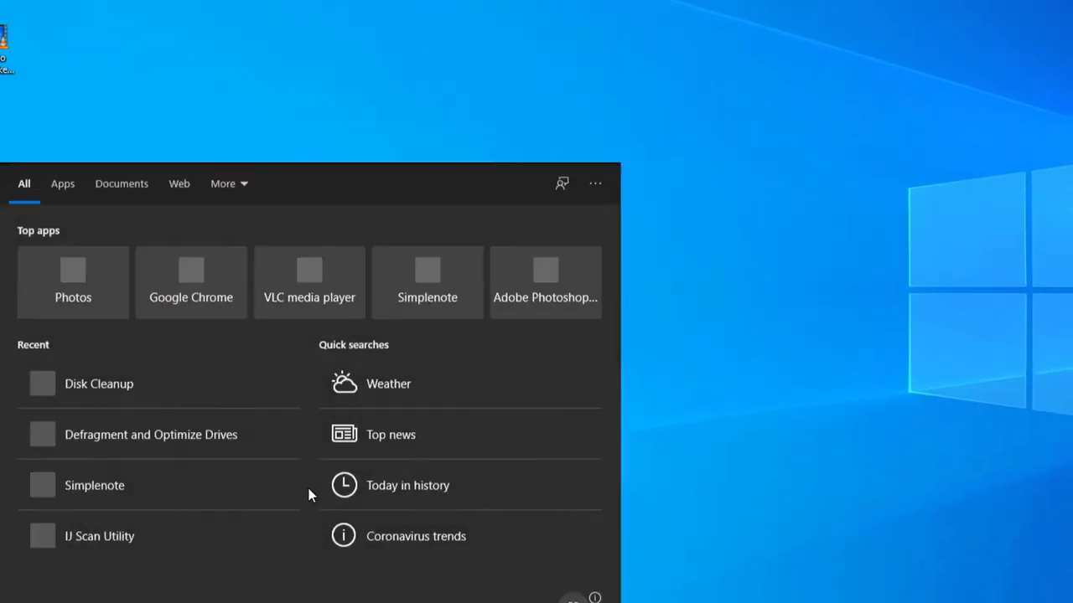
Optimize drive C: in Defragment and Optimize Drives, found via 'defrag', then close it.
{"action": "type", "text": "de"}
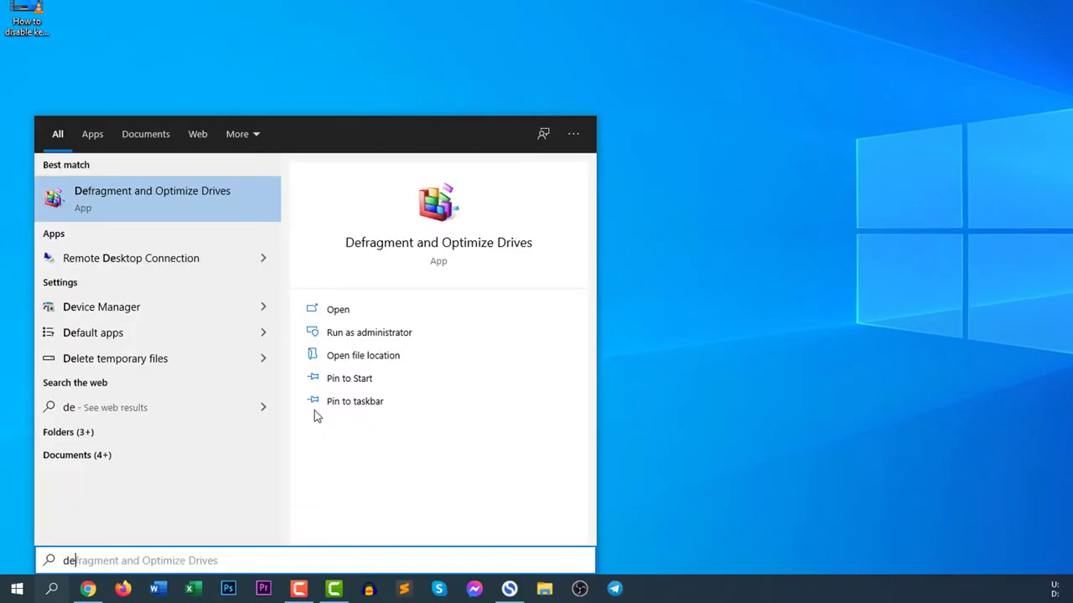
{"action": "type", "text": "frag"}
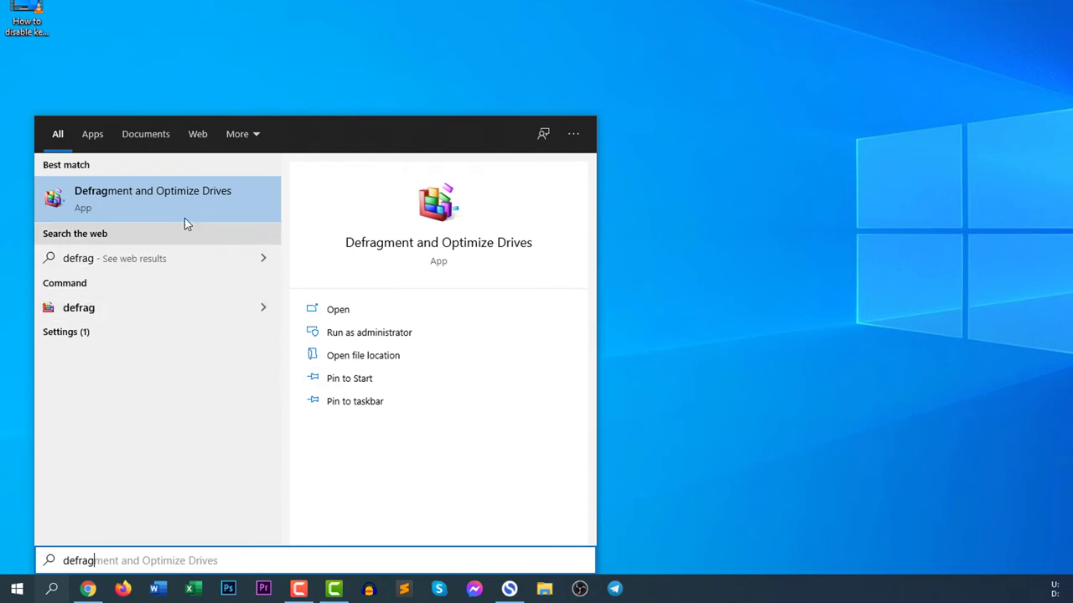
{"action": "left_click", "coordinate": [165, 207]}
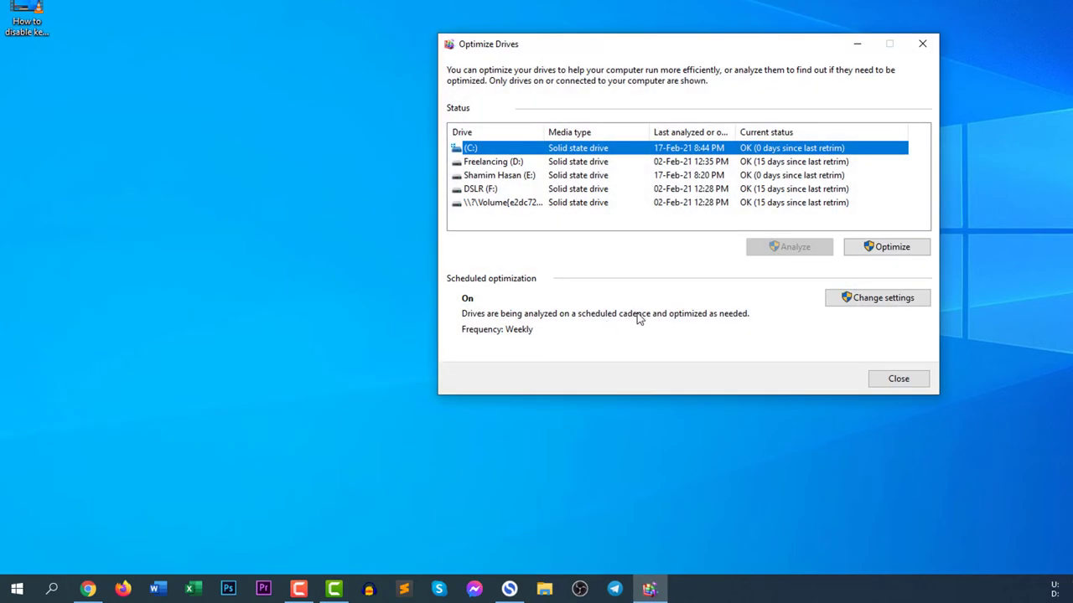
{"action": "left_click", "coordinate": [9, 593]}
{"action": "left_click", "coordinate": [4, 596]}
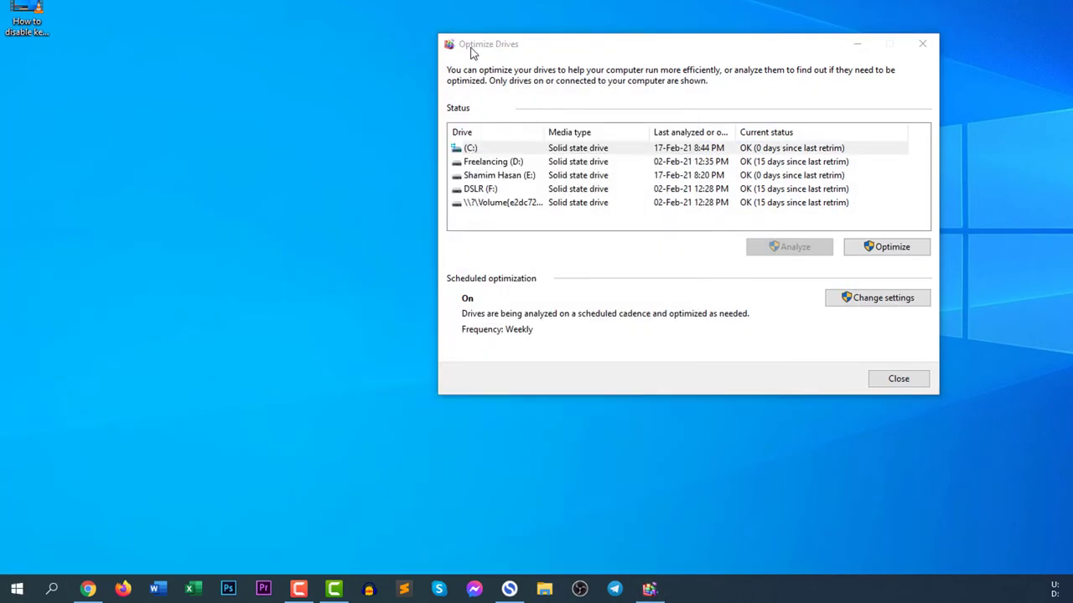
{"action": "left_click_drag", "start_coordinate": [656, 43], "coordinate": [701, 38]}
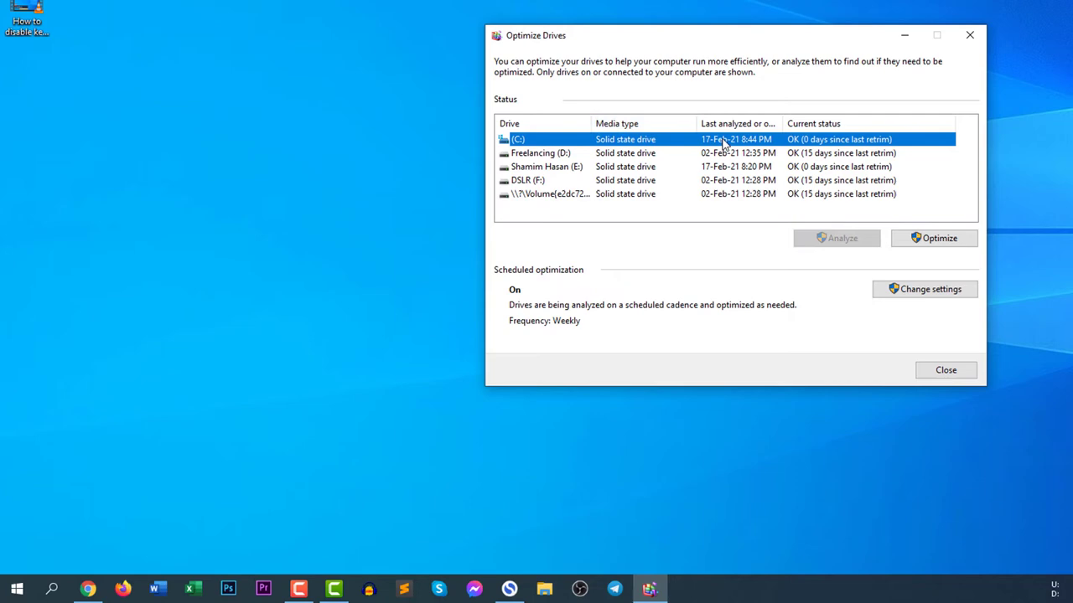
{"action": "left_click", "coordinate": [942, 240]}
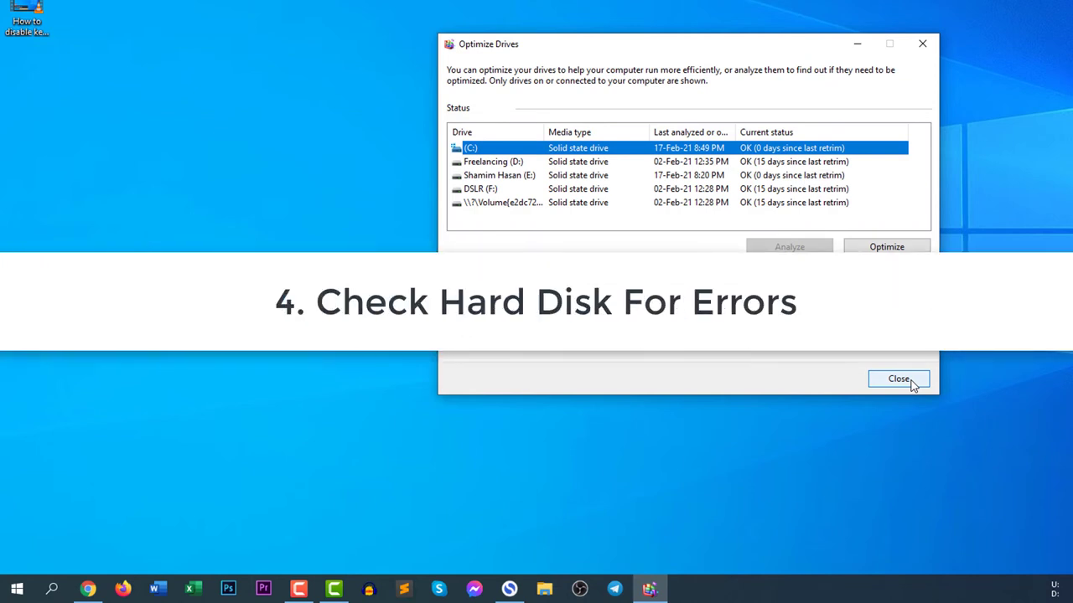
{"action": "left_click", "coordinate": [912, 382]}
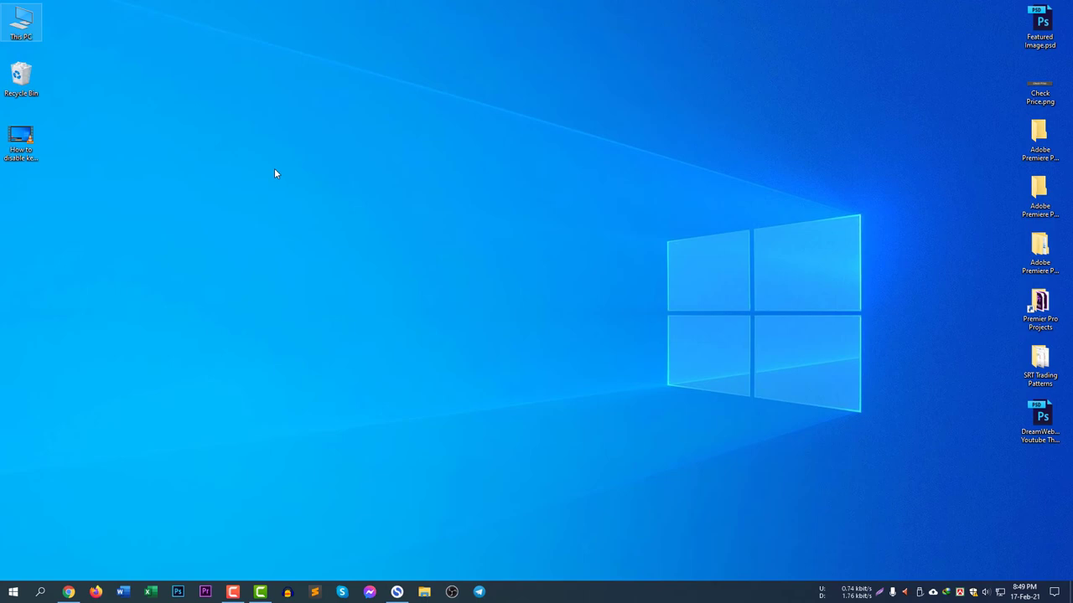
Error-check Local Disk (C:) from its Properties Tools tab, finding no errors, then close the dialogs.
{"action": "key", "text": "Return"}
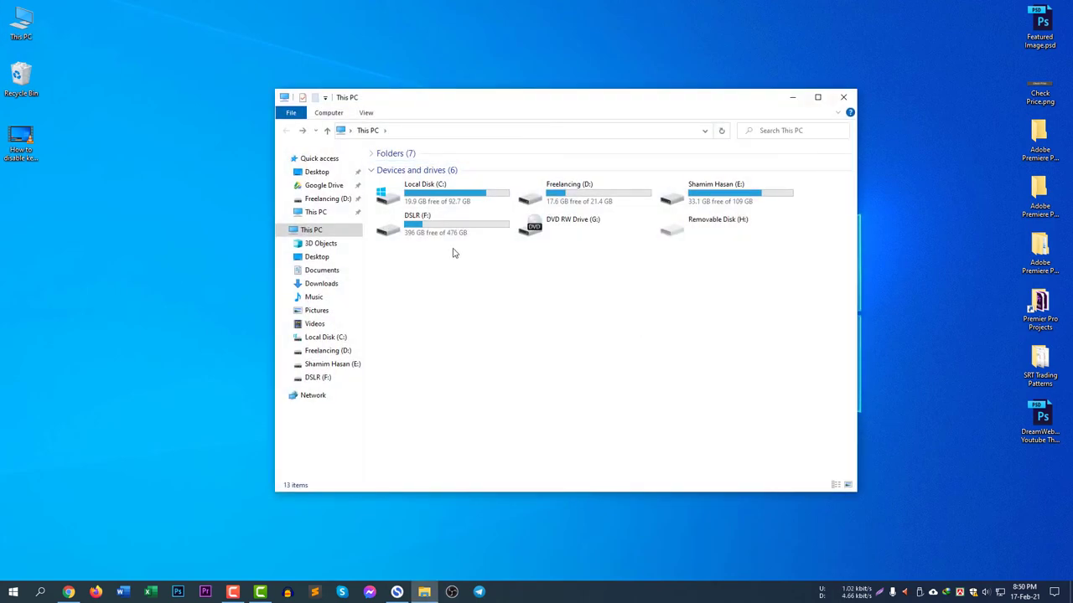
{"action": "right_click", "coordinate": [417, 193]}
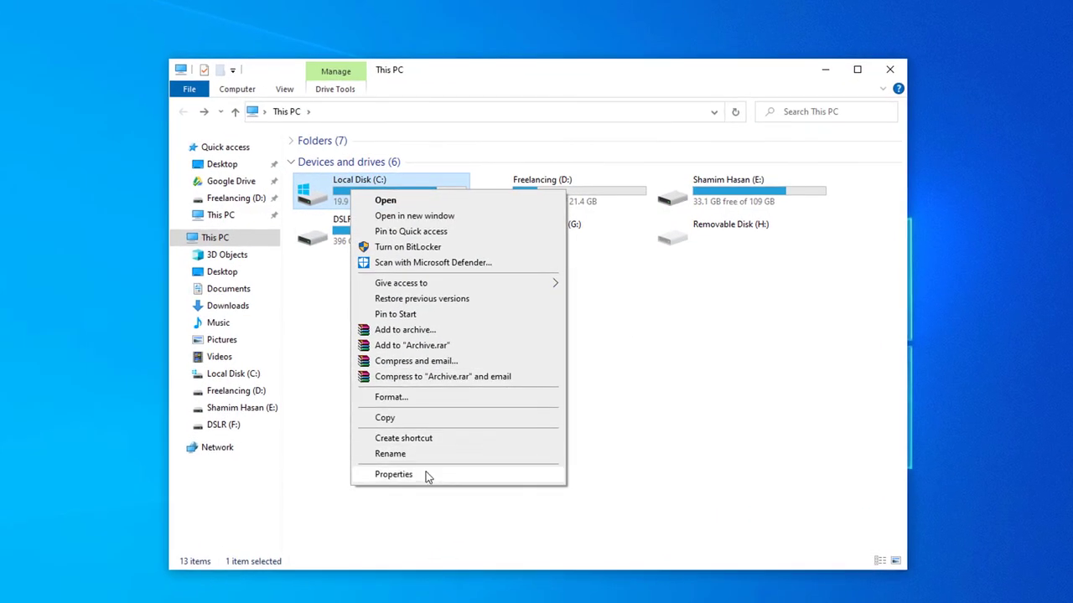
{"action": "left_click", "coordinate": [427, 476]}
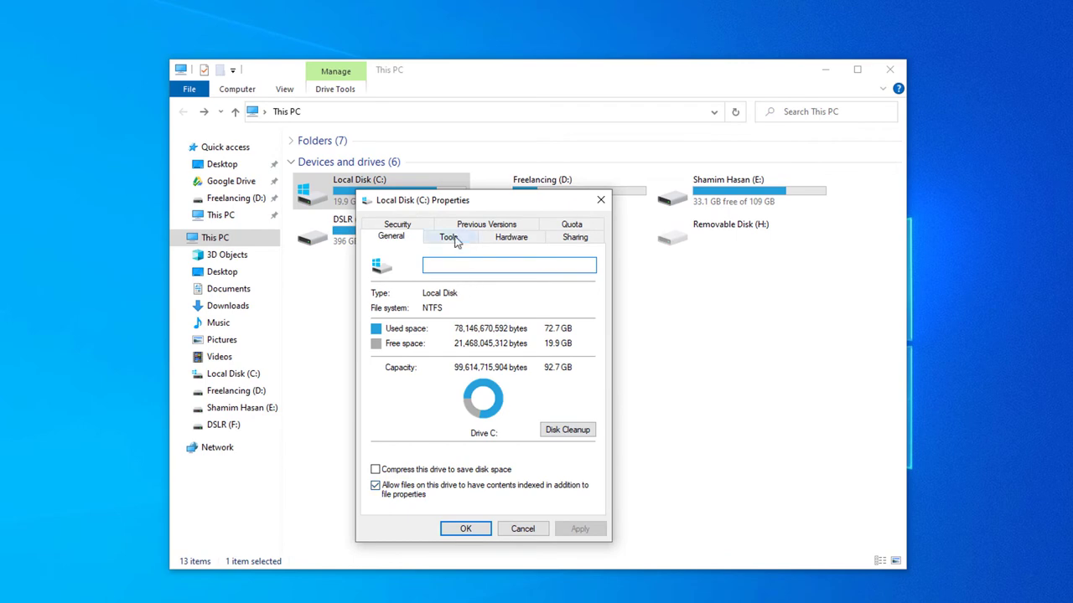
{"action": "left_click", "coordinate": [451, 238]}
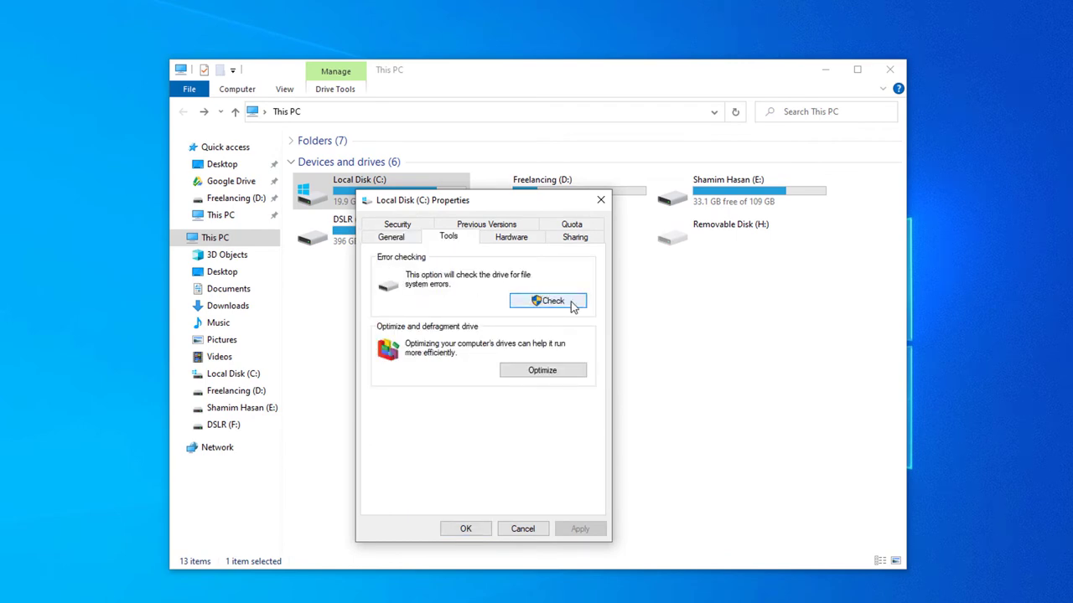
{"action": "left_click", "coordinate": [573, 307]}
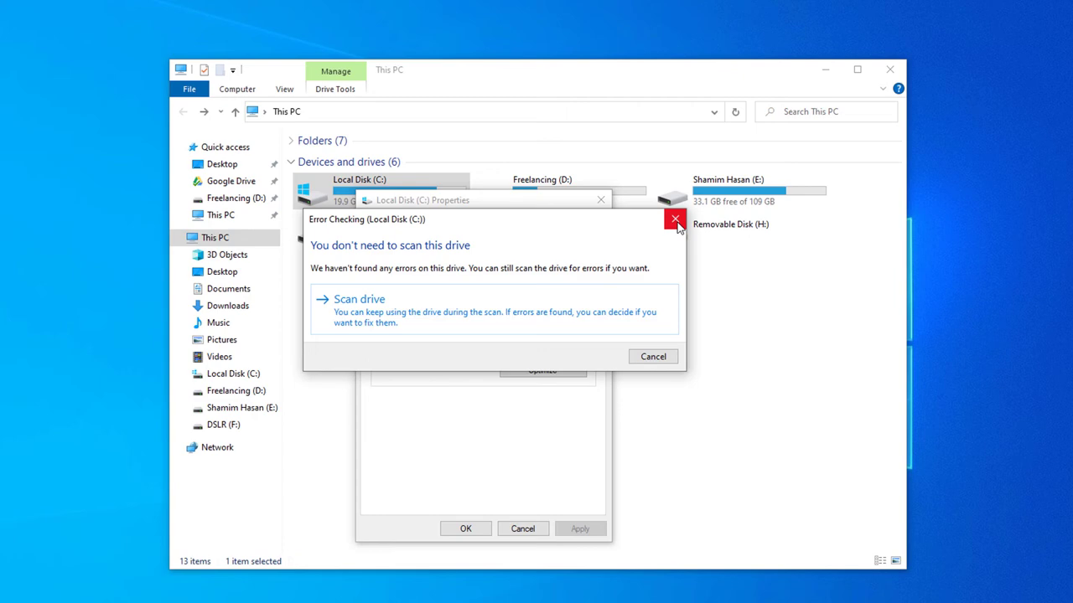
{"action": "left_click", "coordinate": [675, 221]}
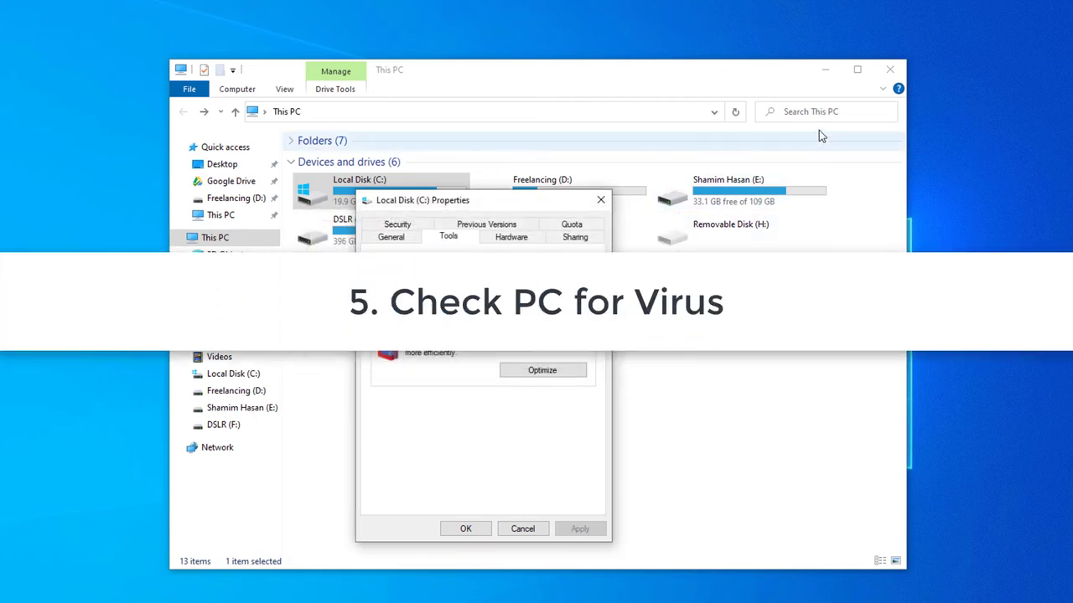
{"action": "left_click", "coordinate": [600, 200]}
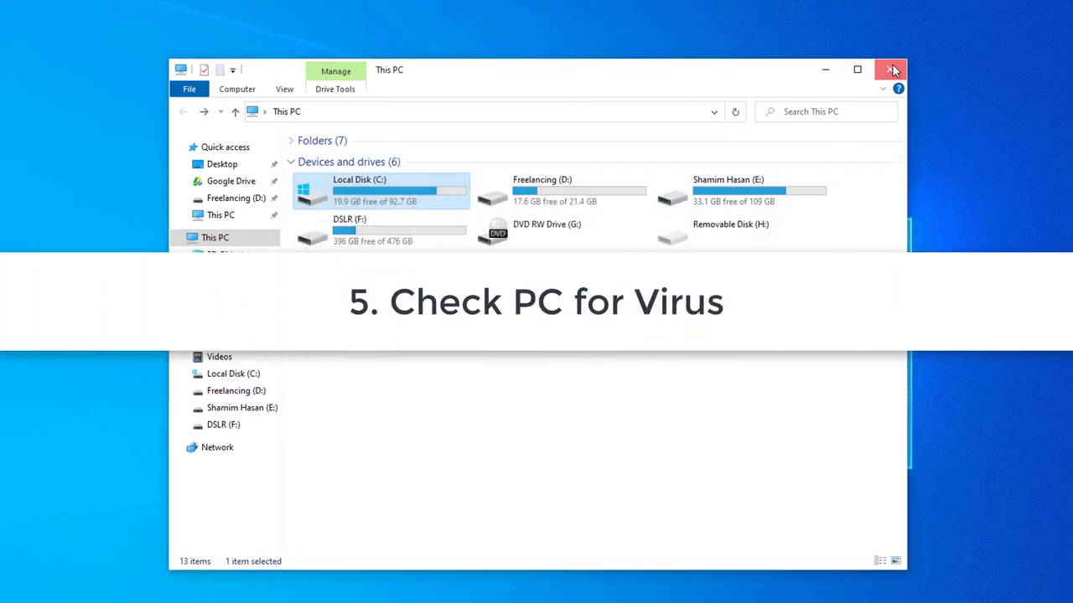
Close This PC and view Windows Security's Virus & threat protection page showing no current threats.
{"action": "left_click", "coordinate": [891, 69]}
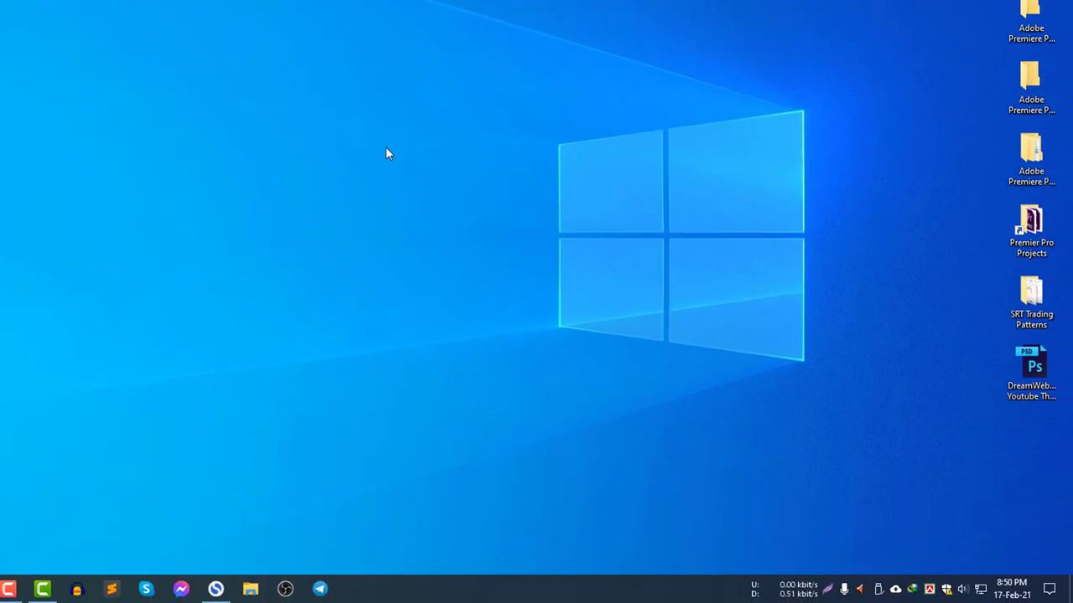
{"action": "left_click", "coordinate": [947, 586]}
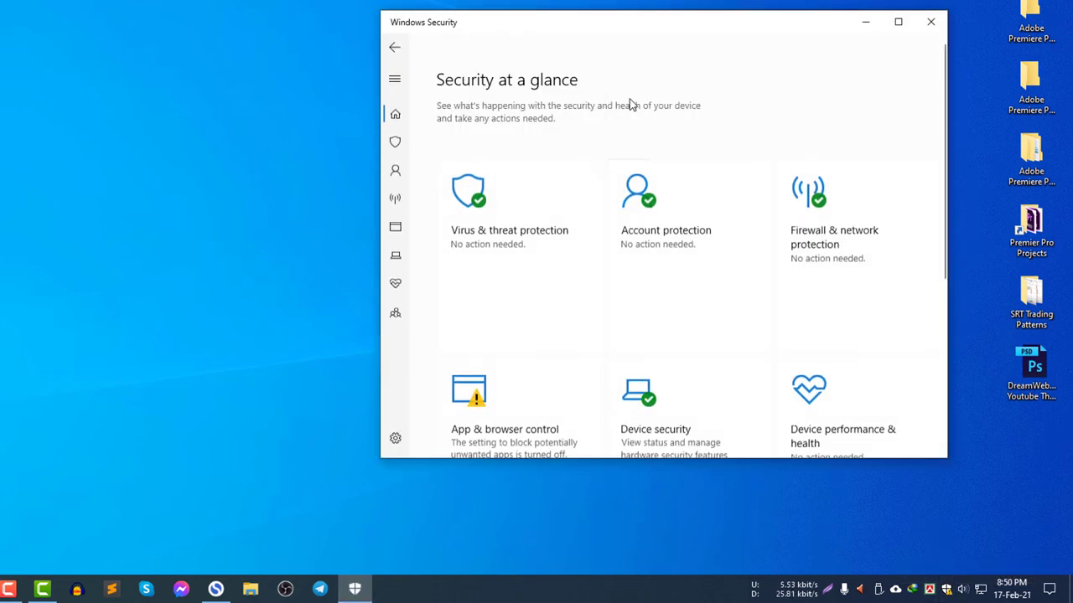
{"action": "left_click_drag", "start_coordinate": [646, 24], "coordinate": [474, 1]}
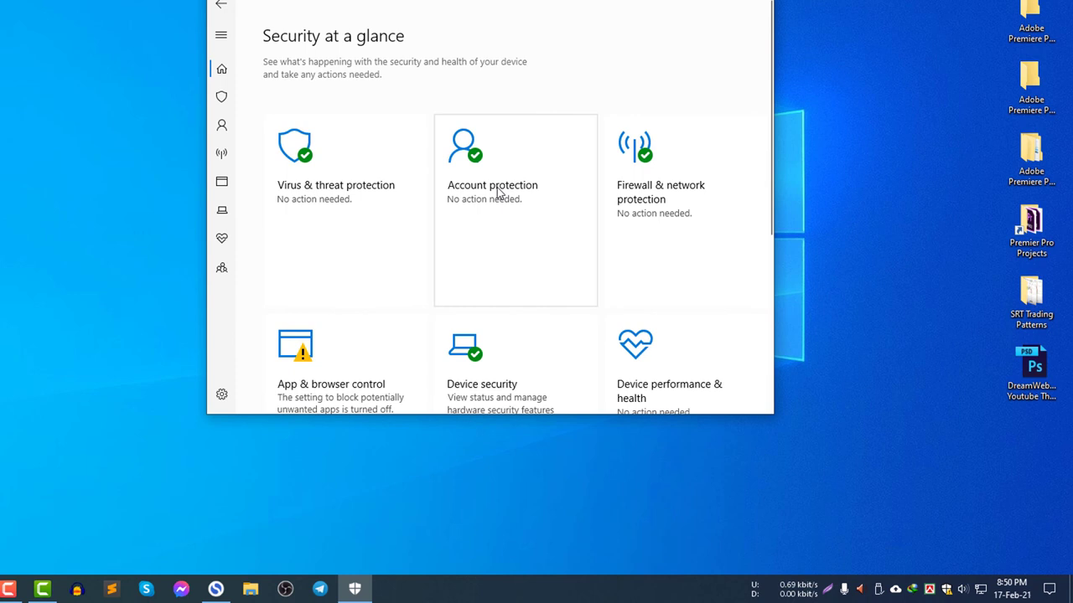
{"action": "left_click", "coordinate": [386, 179]}
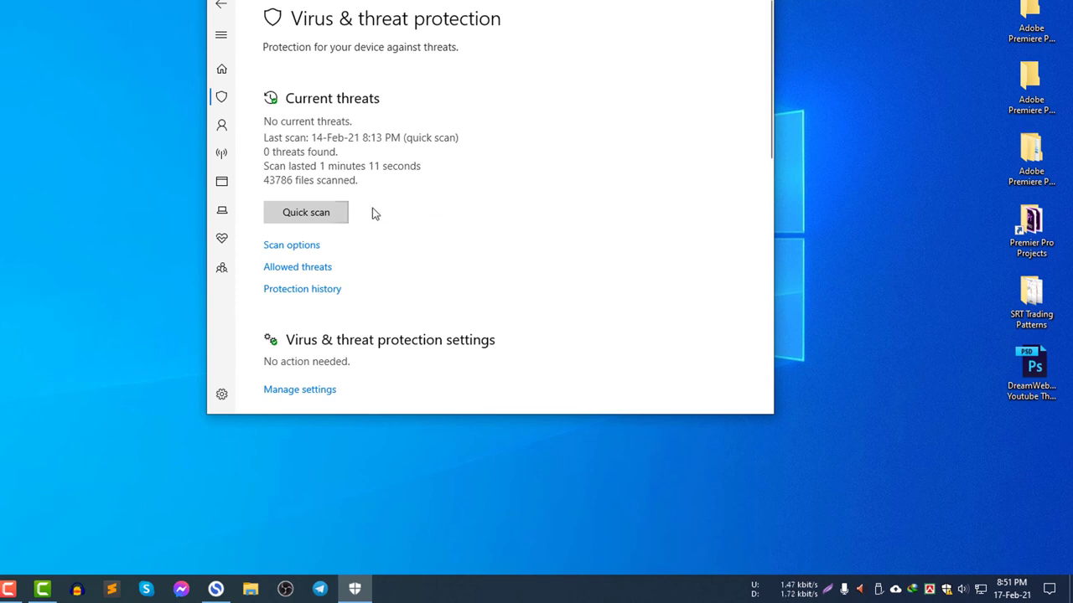
{"action": "key", "text": "alt+F4"}
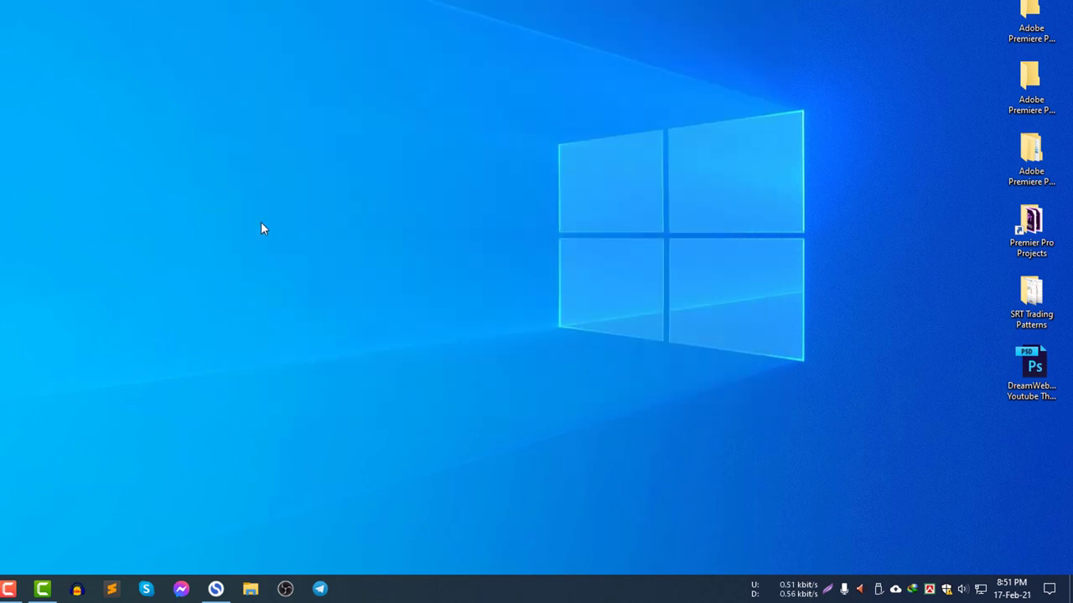